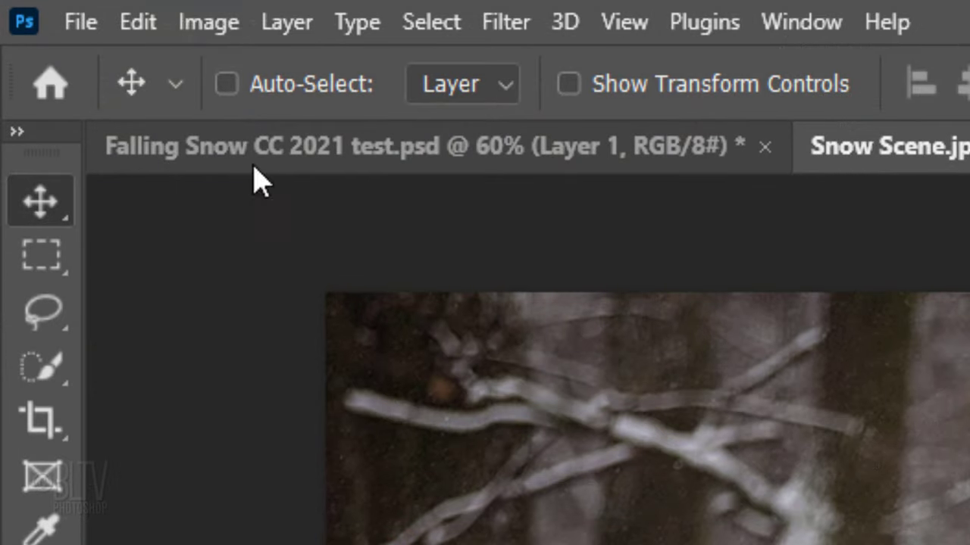
Step: Check the photo's image size, then add a new layer filled with black
left_click(57, 6)
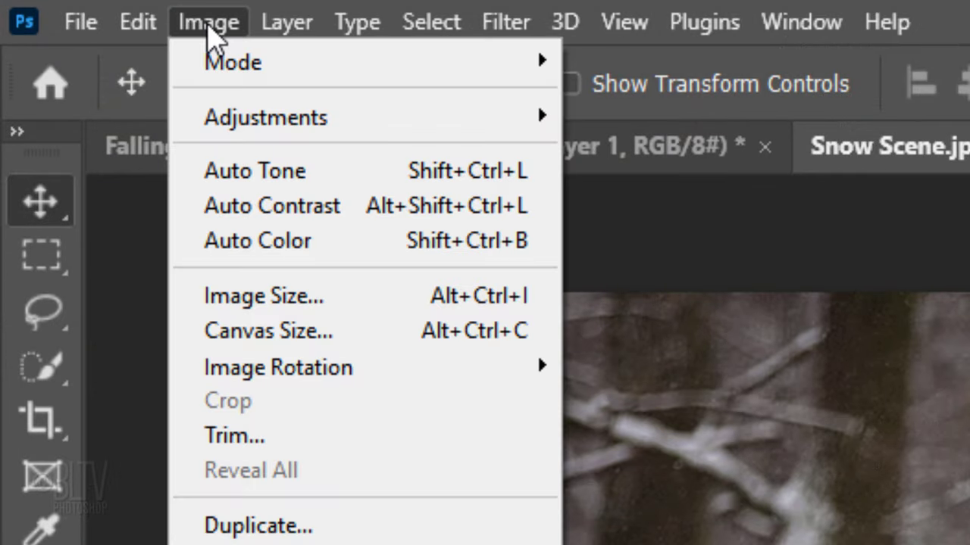
left_click(250, 297)
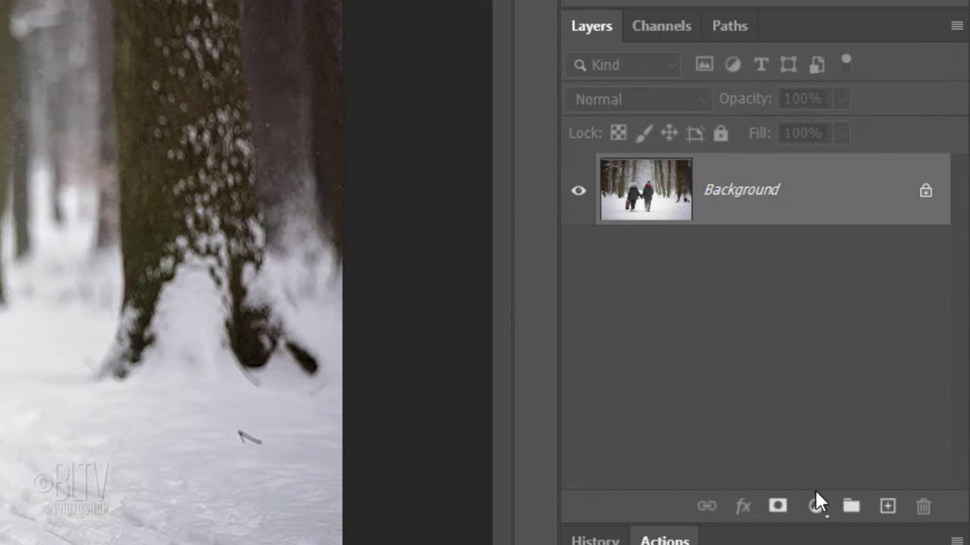
left_click(887, 507)
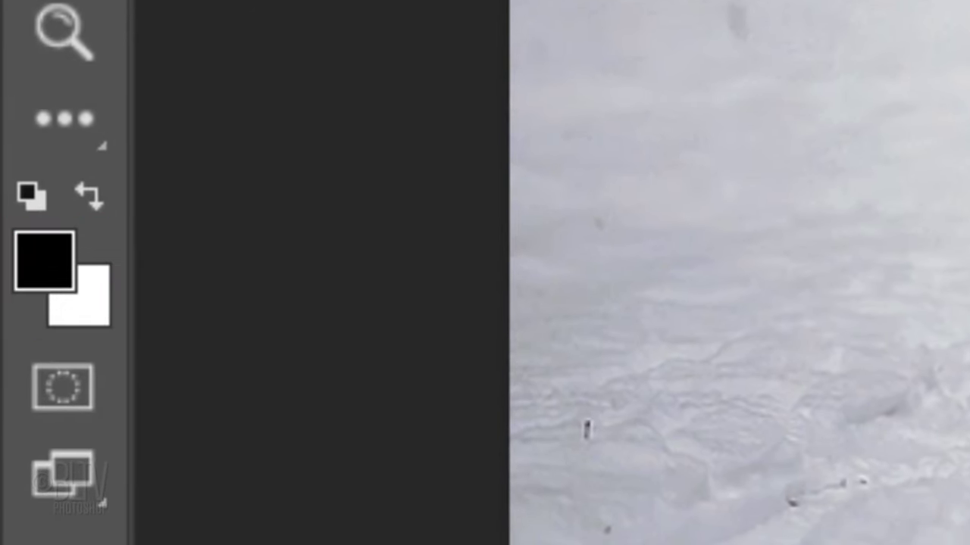
key("d")
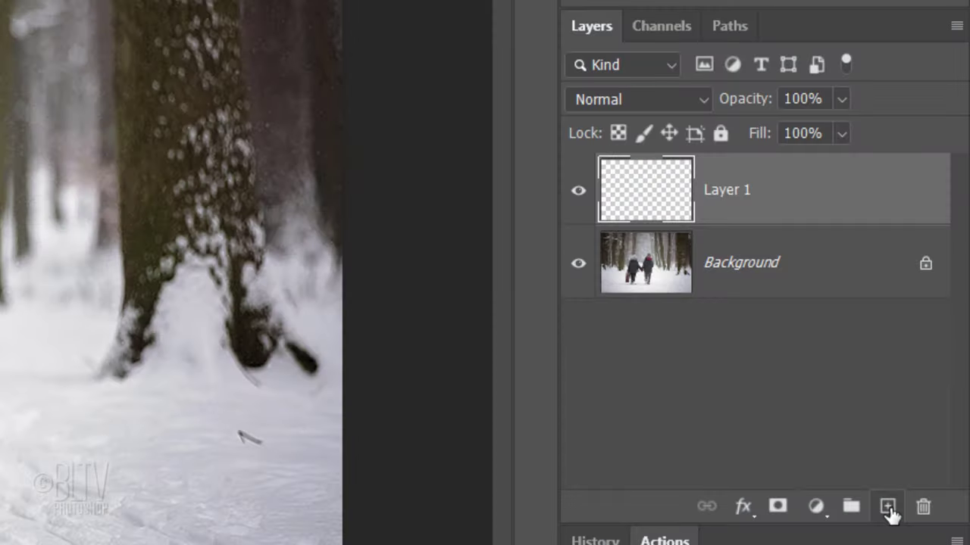
key("alt+Delete")
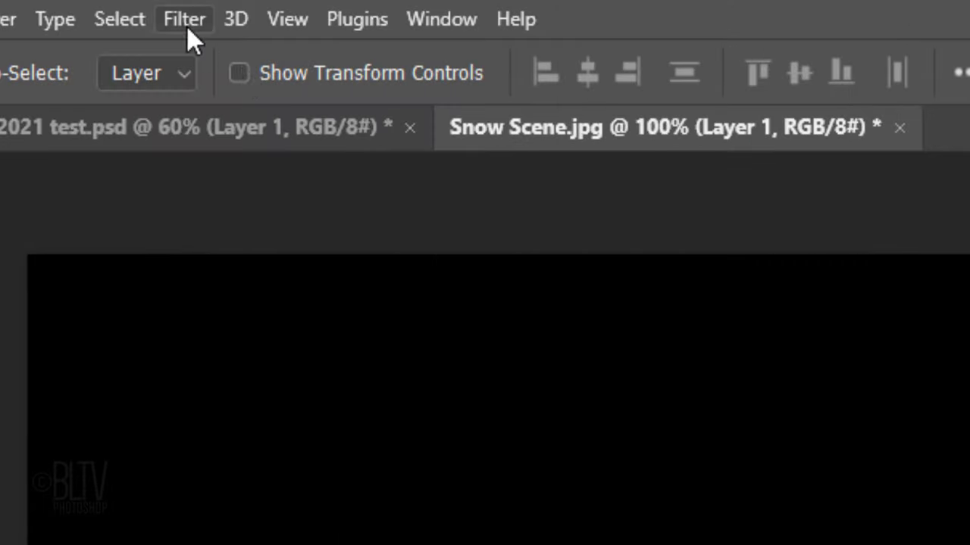
Step: Apply 25% Gaussian monochromatic Add Noise to the black layer
left_click(186, 22)
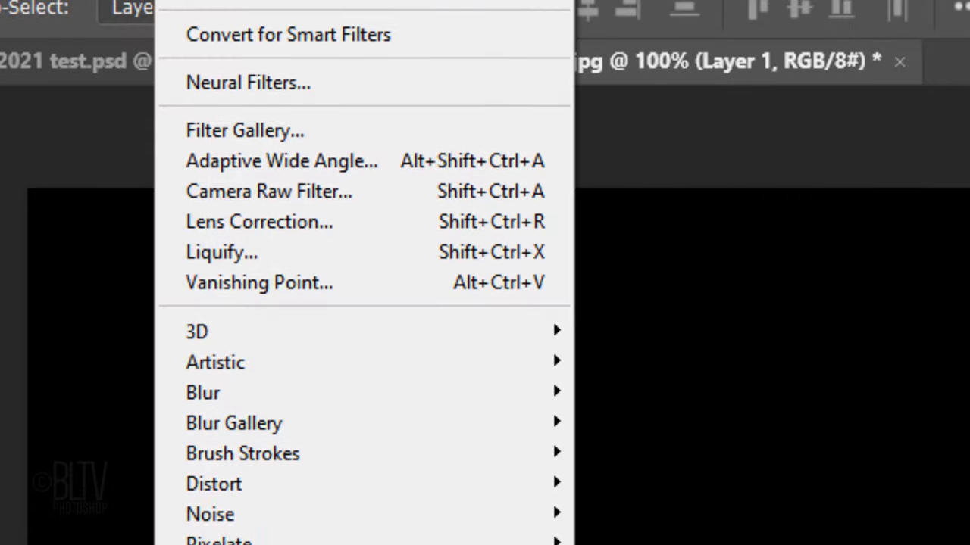
mouse_move(211, 334)
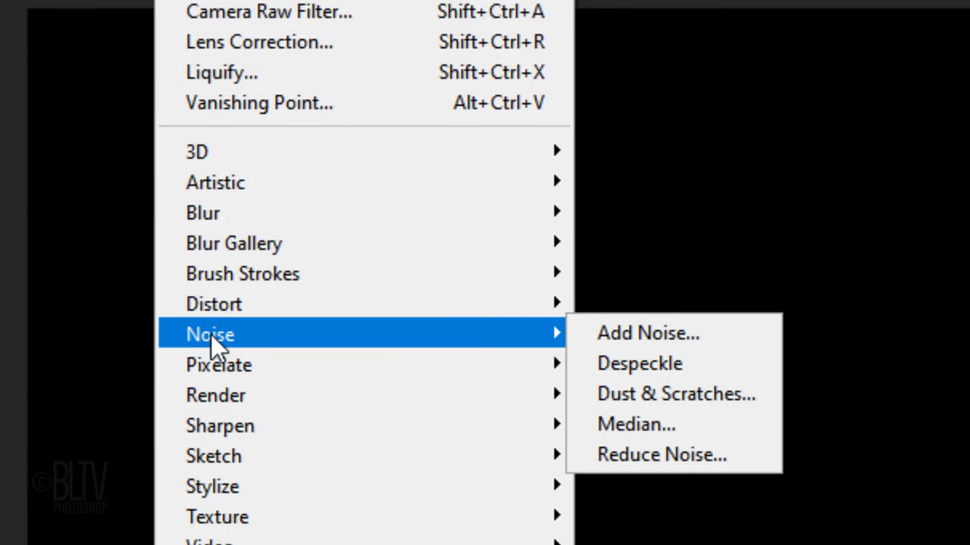
left_click(640, 332)
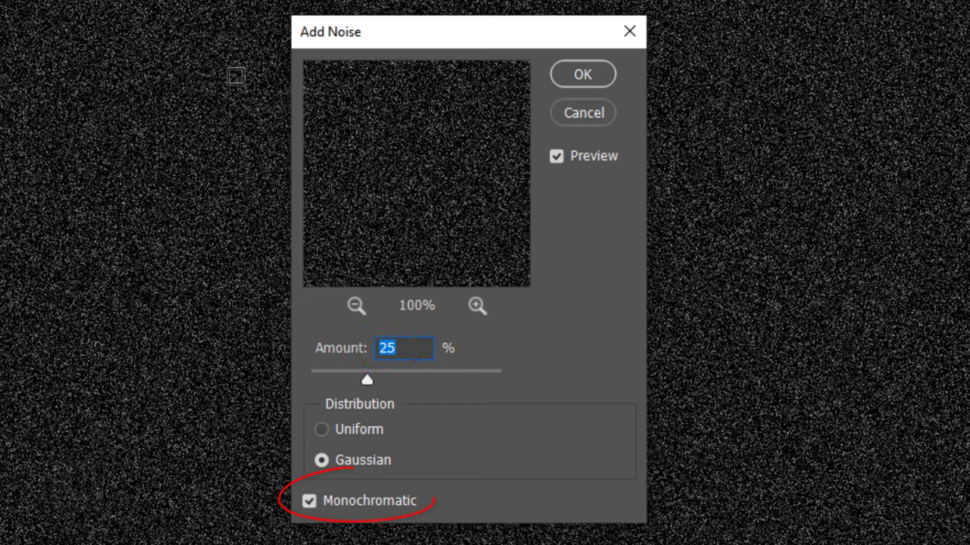
left_click(583, 73)
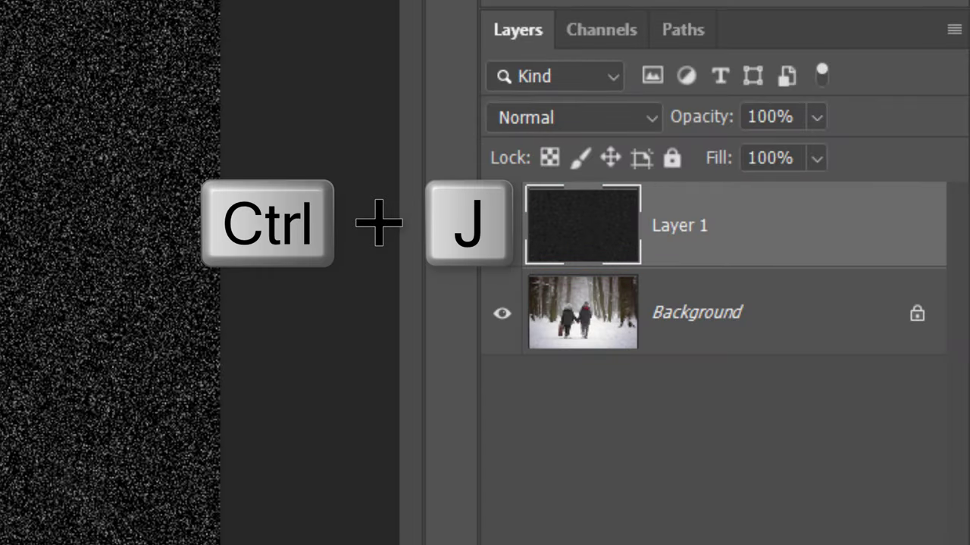
Step: Duplicate the noise layer, rotate the copy 180° and hide it
key("ctrl+j")
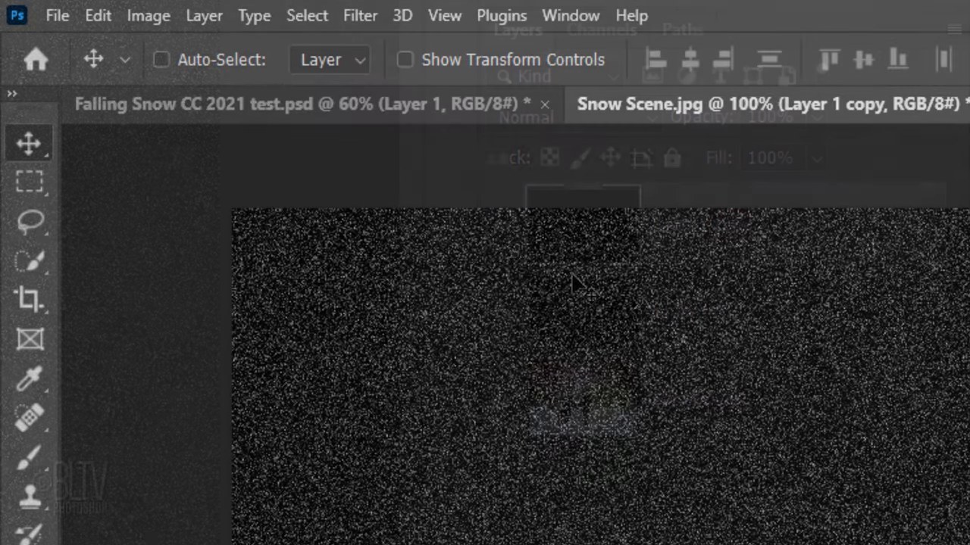
left_click(98, 14)
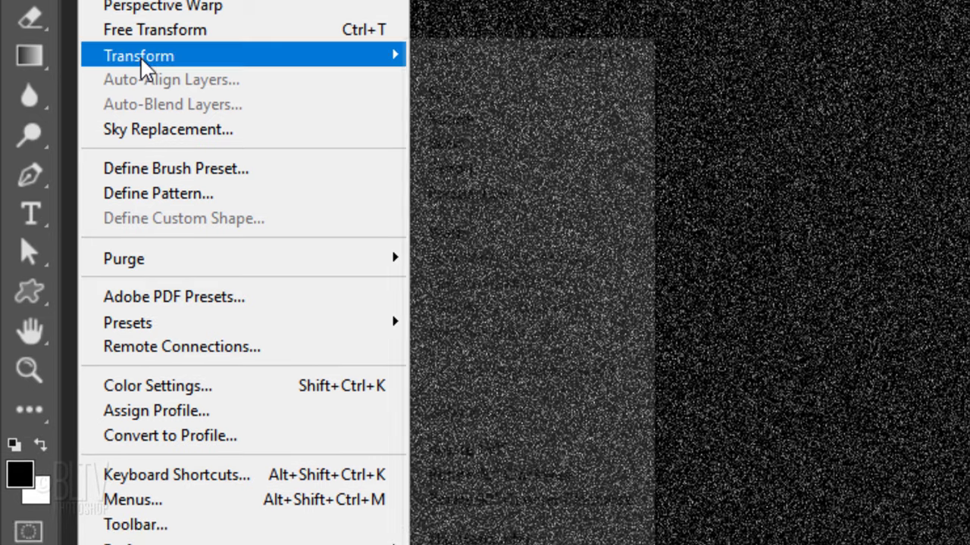
mouse_move(140, 271)
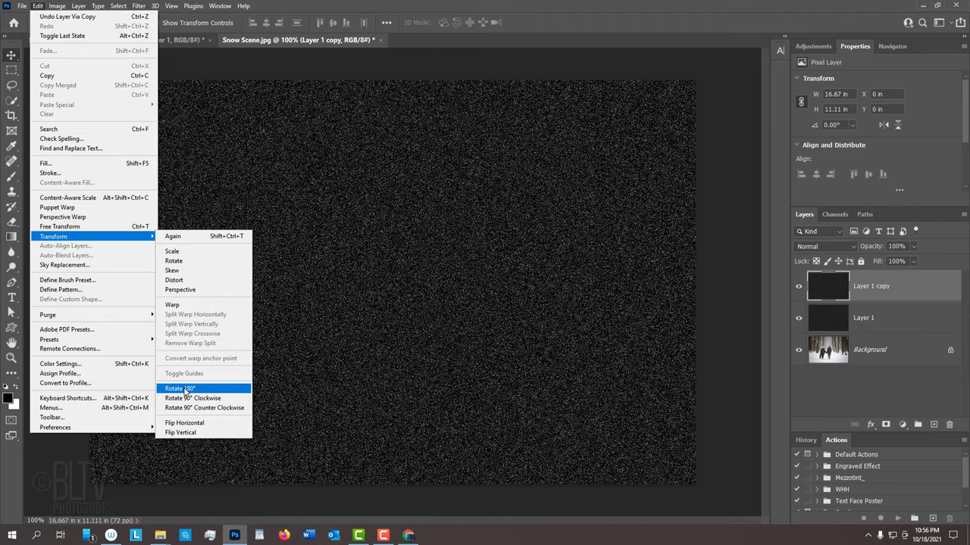
left_click(477, 446)
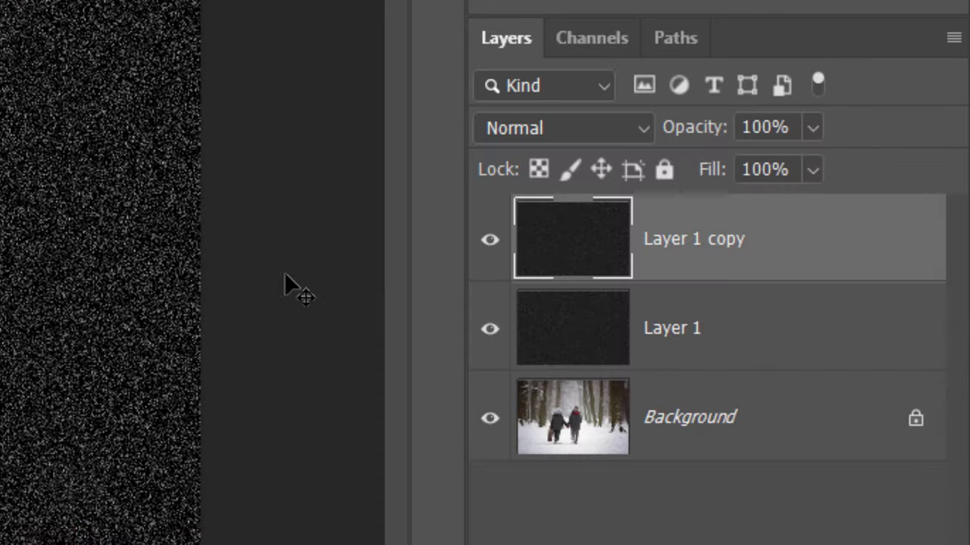
left_click(798, 287)
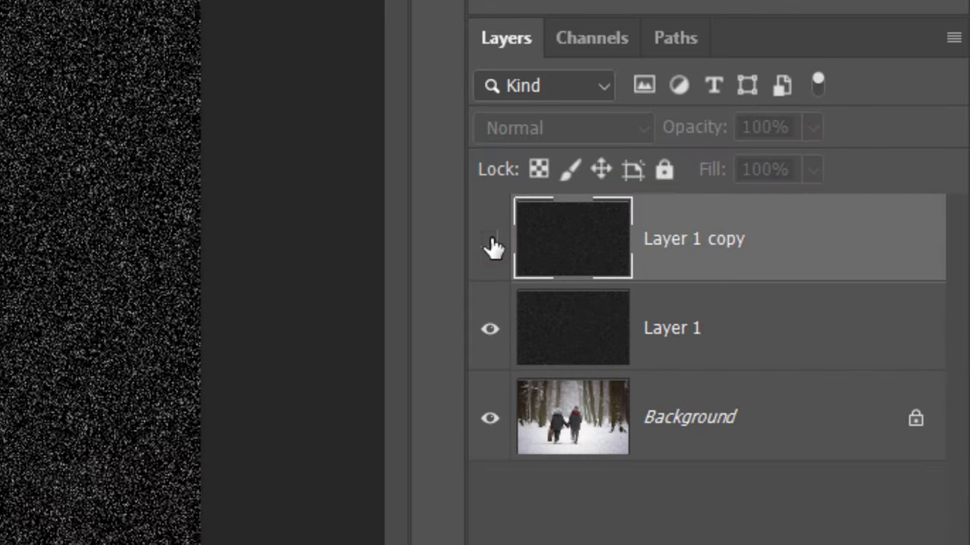
Step: Convert Layer 1 into a Smart Object
left_click(577, 336)
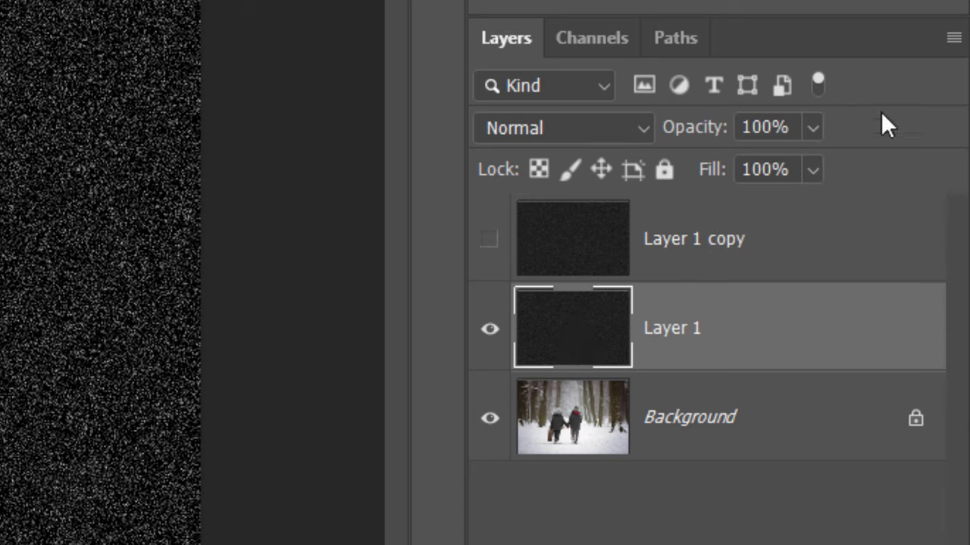
left_click(953, 40)
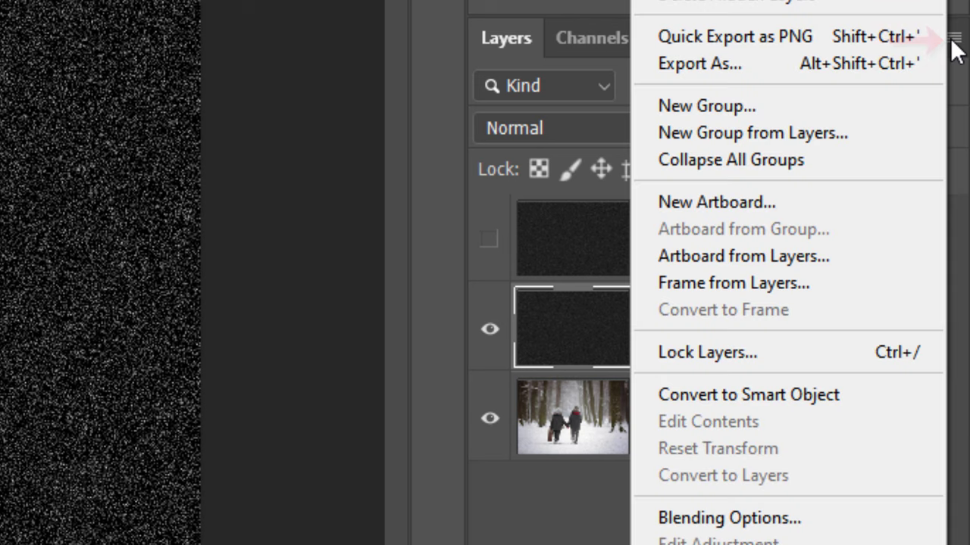
left_click(711, 390)
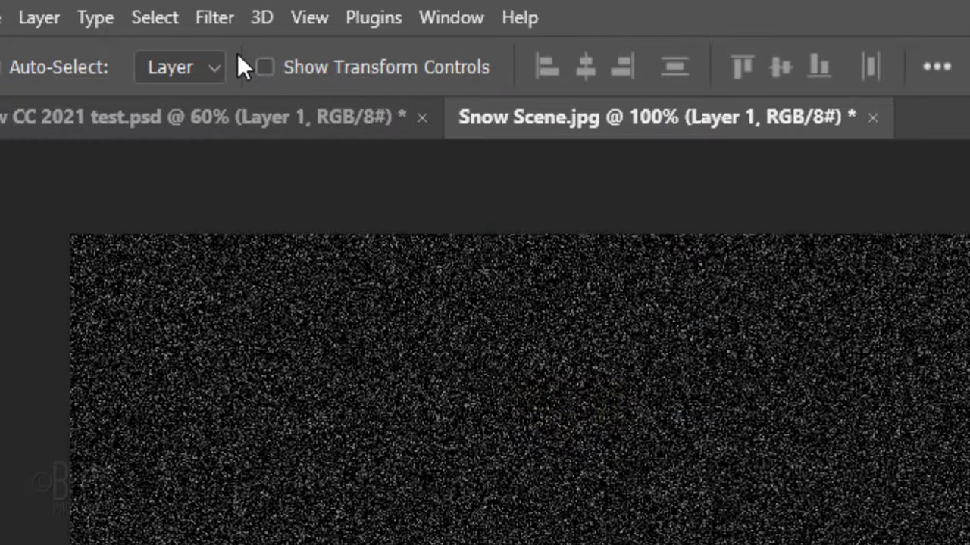
Step: Apply a Motion Blur smart filter to Layer 1 with angle -60 and distance 4
left_click(224, 16)
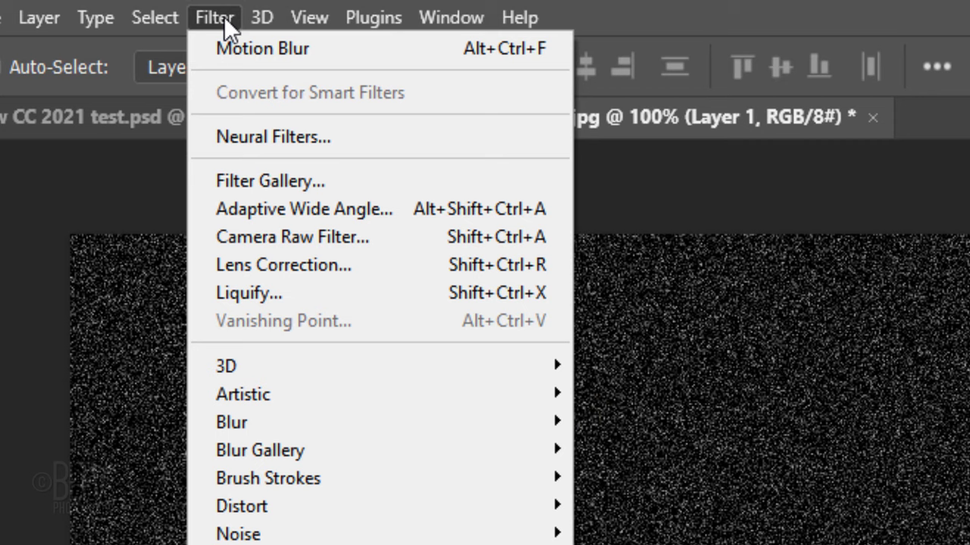
mouse_move(240, 422)
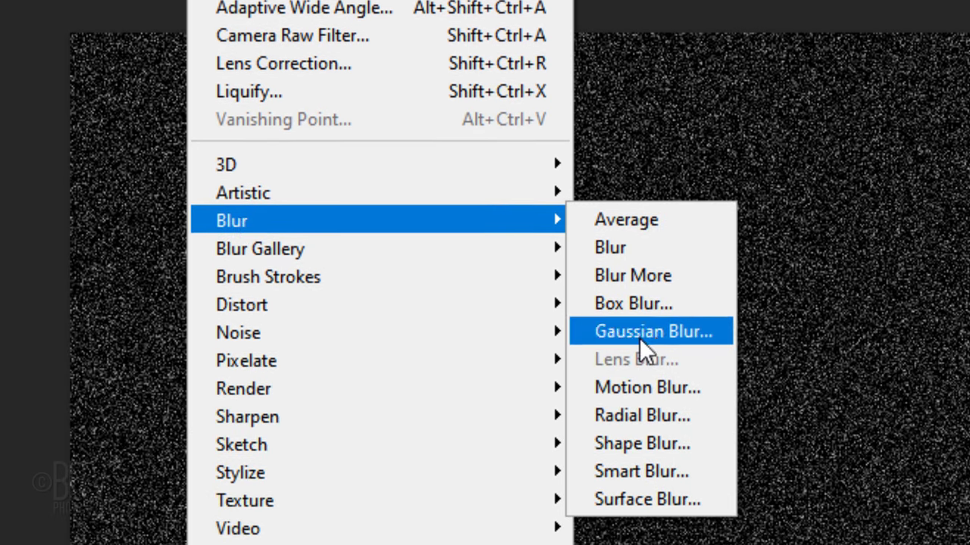
left_click(632, 382)
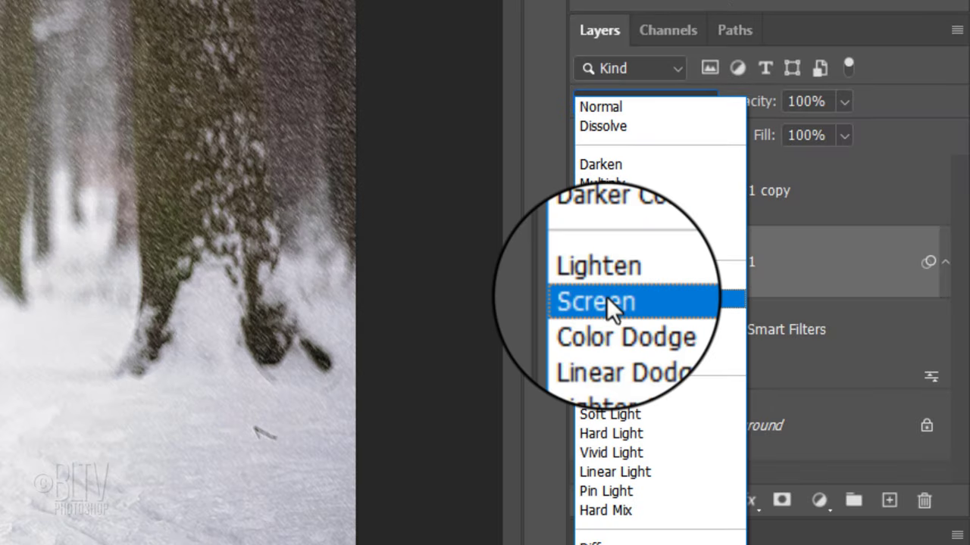
Step: Set Layer 1 to Screen and clip a new Levels adjustment layer to it
left_click(605, 301)
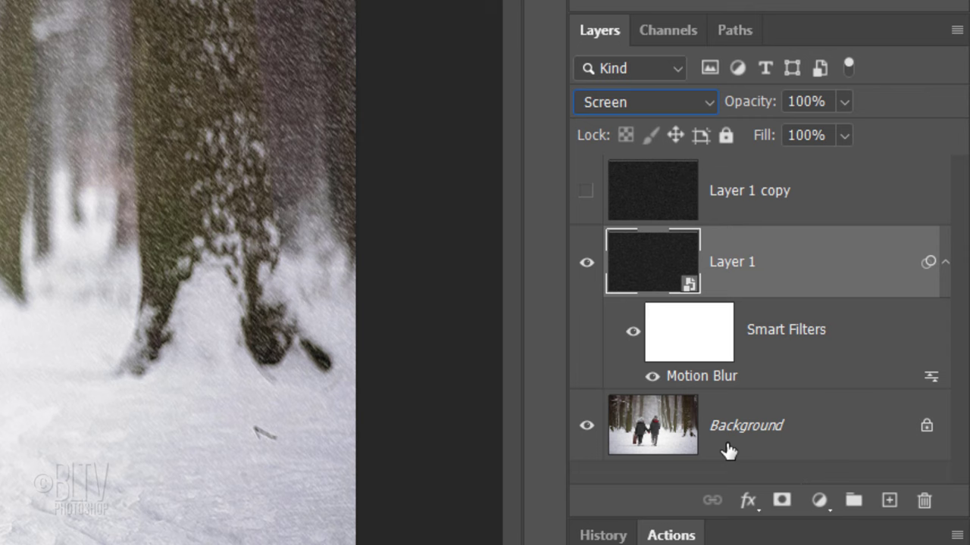
left_click(819, 503)
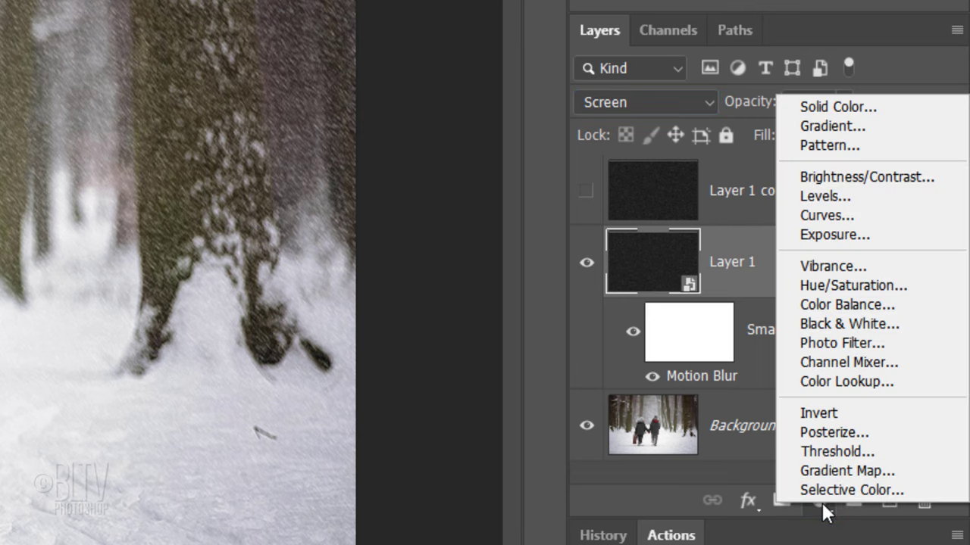
left_click(820, 203)
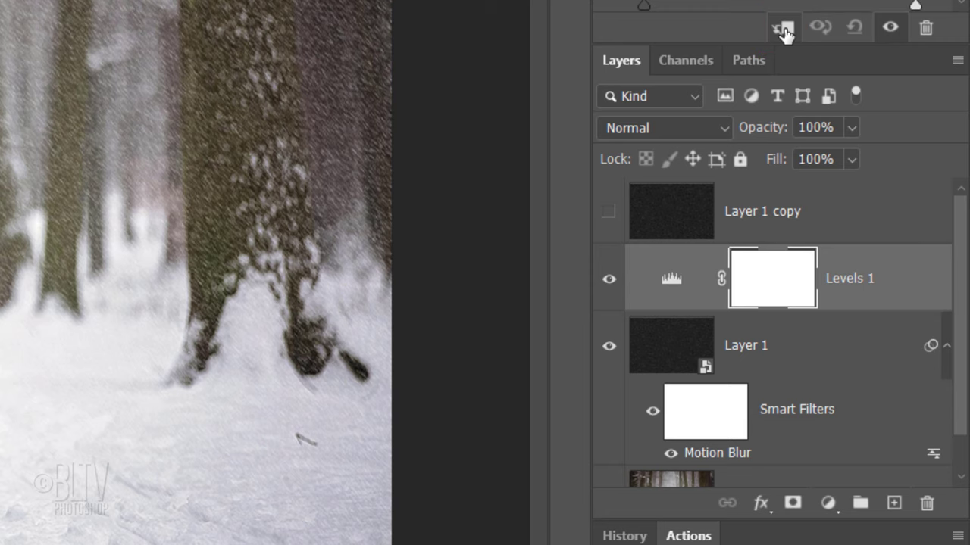
left_click(783, 30)
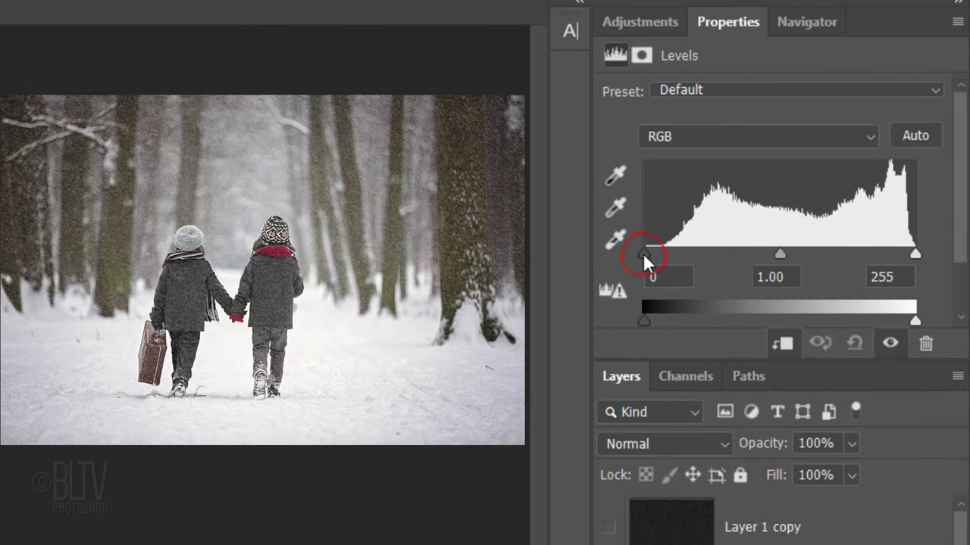
Step: Drag the Levels input sliders to black point 30 and white point 176
left_click_drag(642, 253, 768, 254)
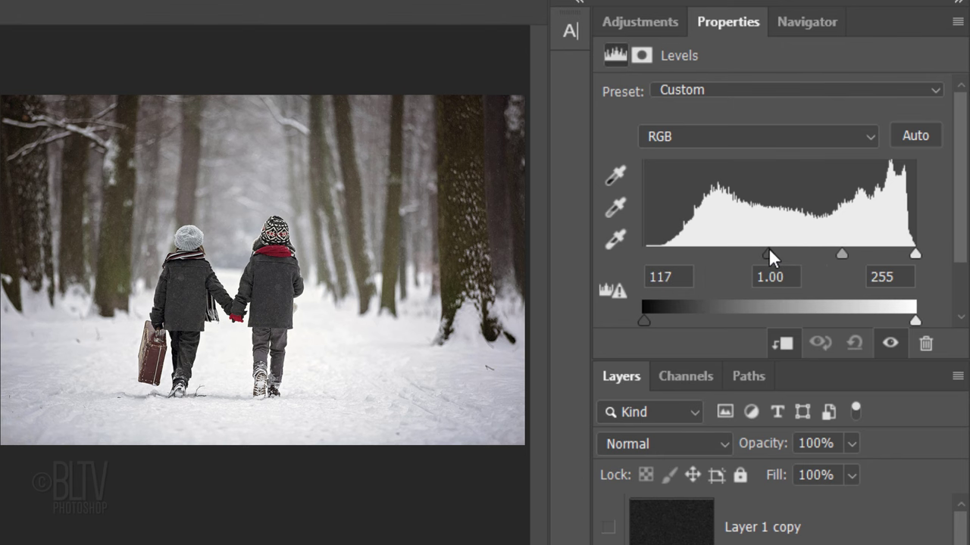
left_click_drag(770, 253, 593, 252)
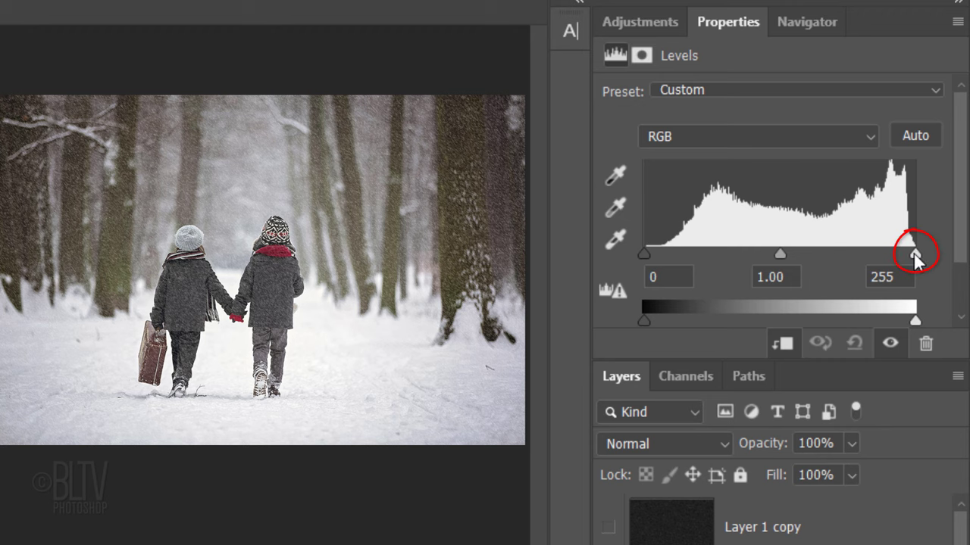
left_click_drag(914, 254, 939, 244)
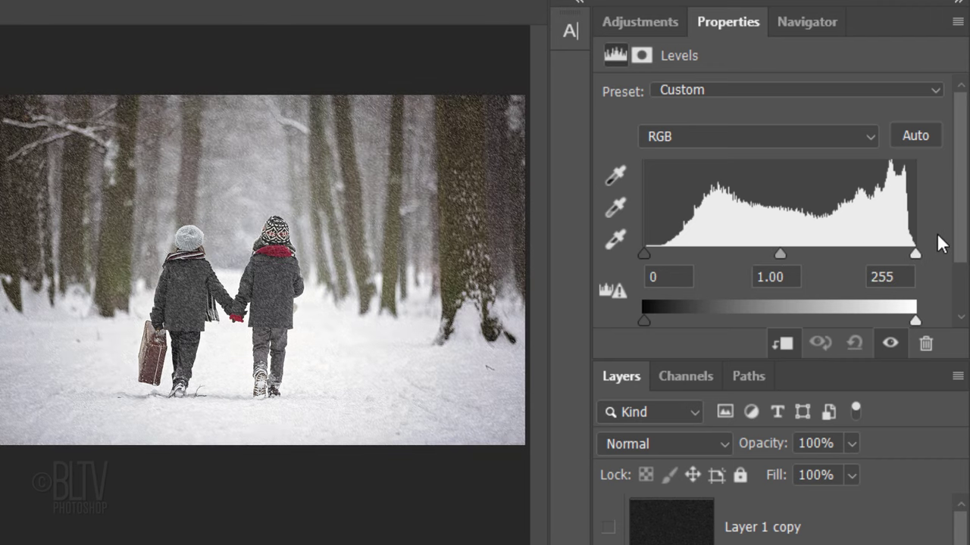
left_click_drag(645, 254, 676, 255)
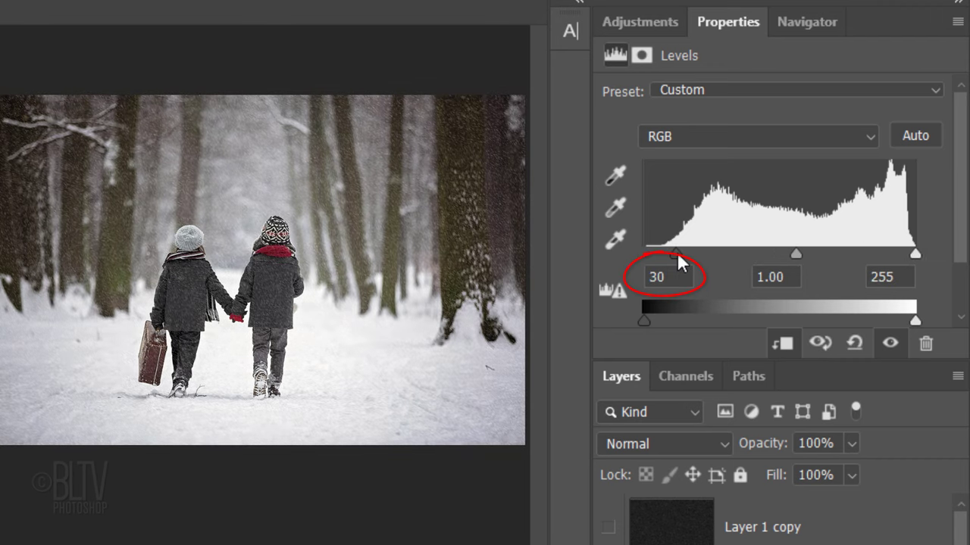
left_click_drag(915, 254, 839, 257)
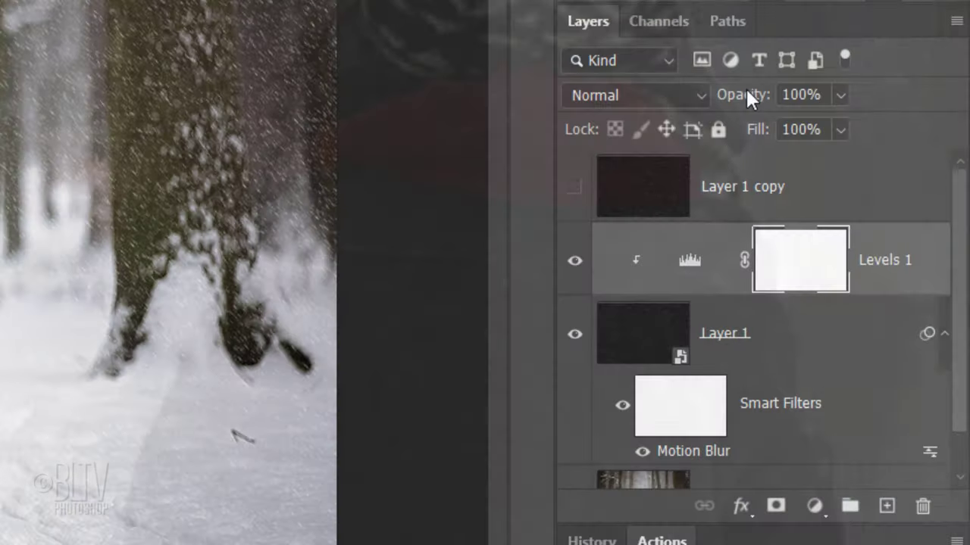
Step: Add a 0.4-pixel Gaussian Blur smart filter to Layer 1
left_click(659, 340)
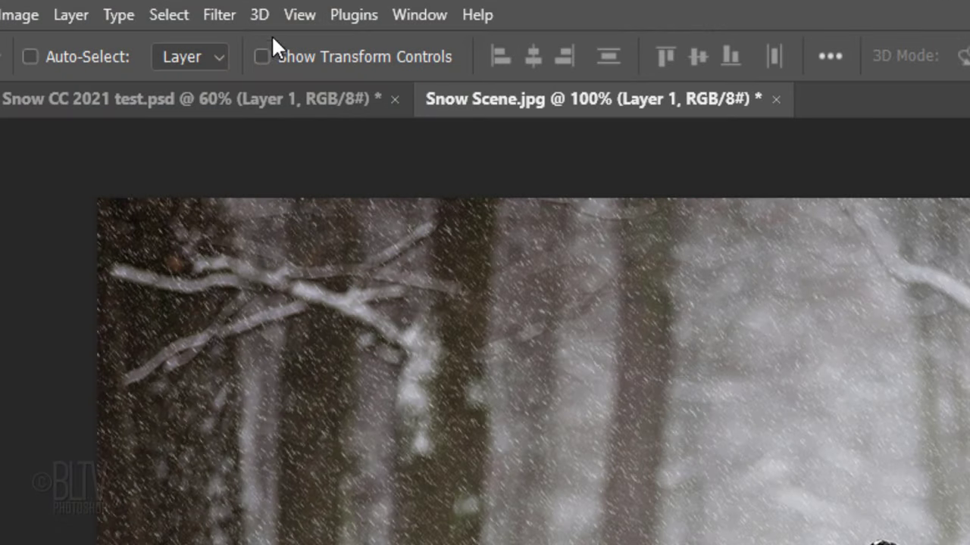
left_click(219, 15)
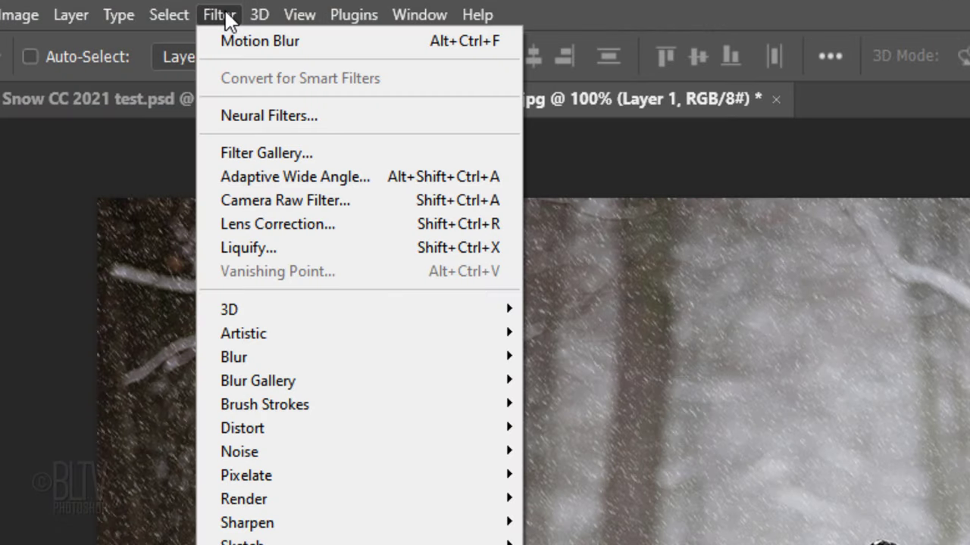
mouse_move(244, 357)
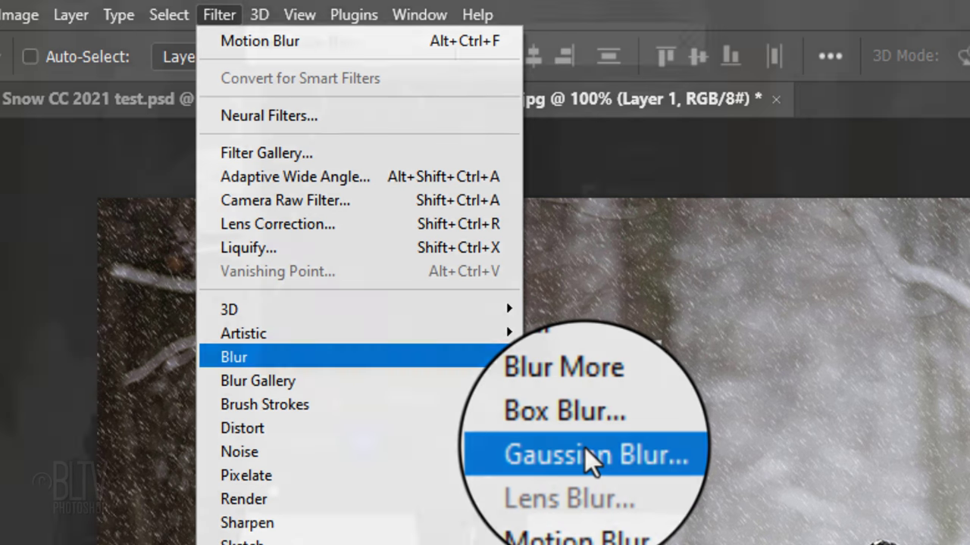
left_click(584, 447)
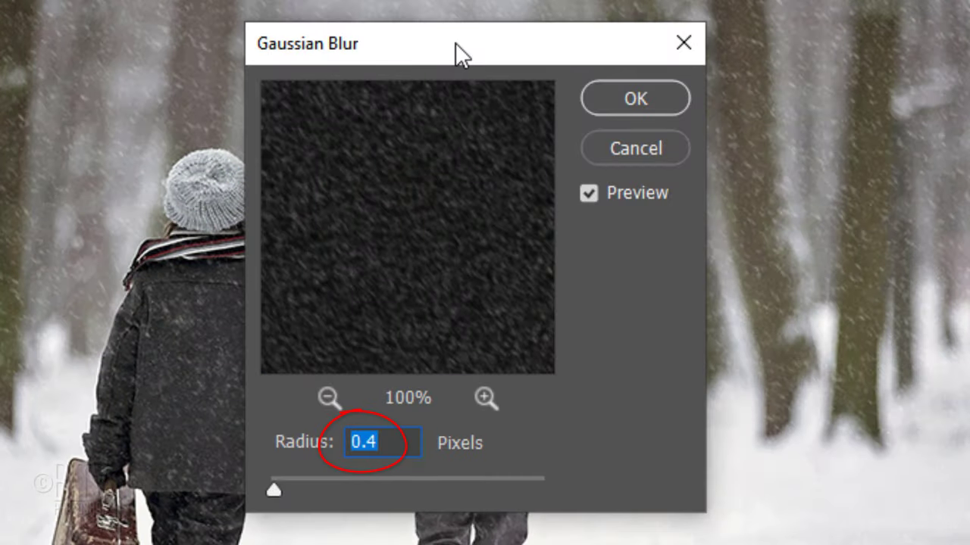
left_click(639, 98)
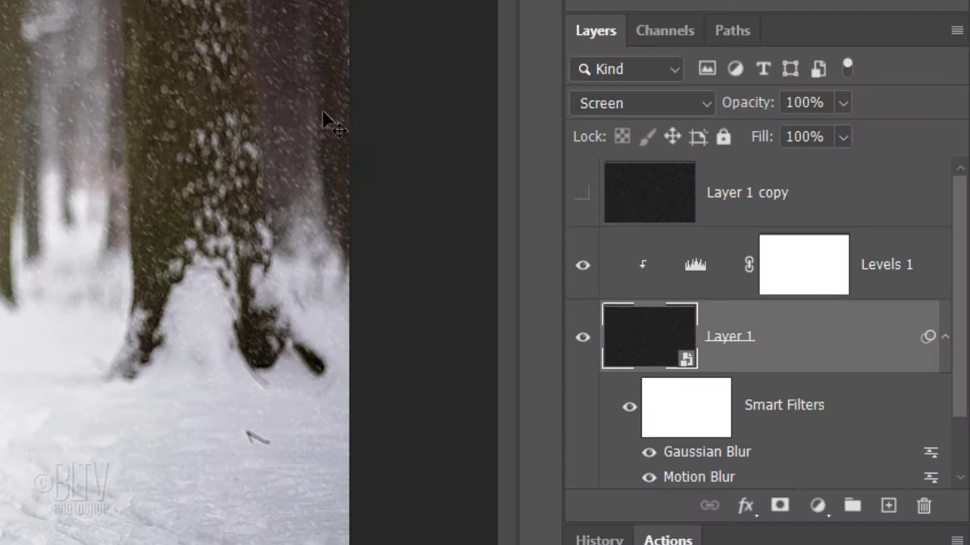
Step: Show Layer 1 copy and scale it to 200% width with Free Transform
left_click(581, 196)
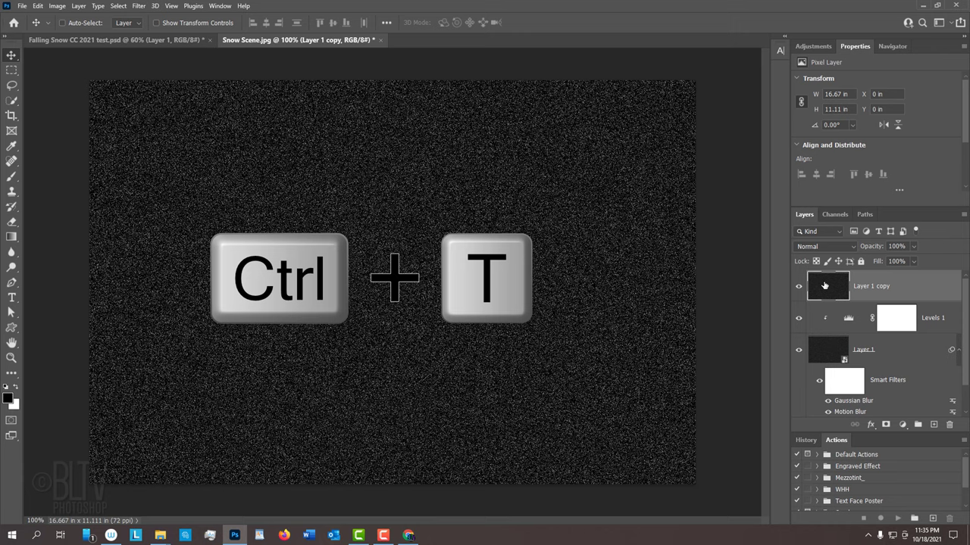
key("ctrl+t")
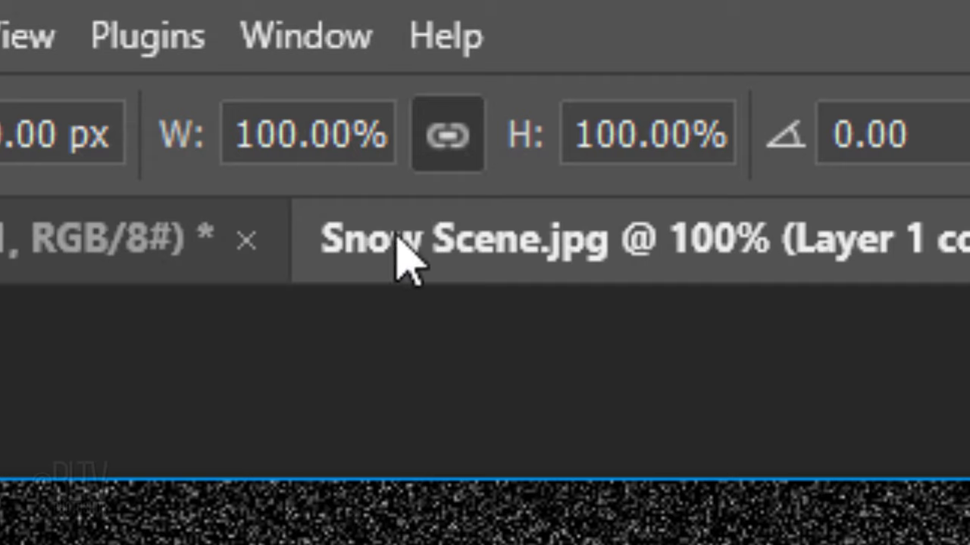
left_click(299, 133)
double_click(299, 133)
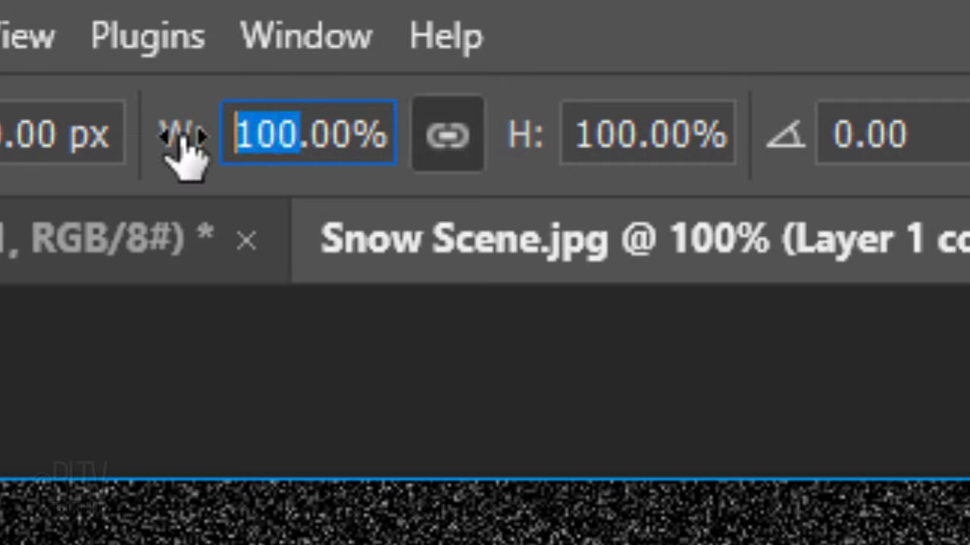
type("200")
key("Return")
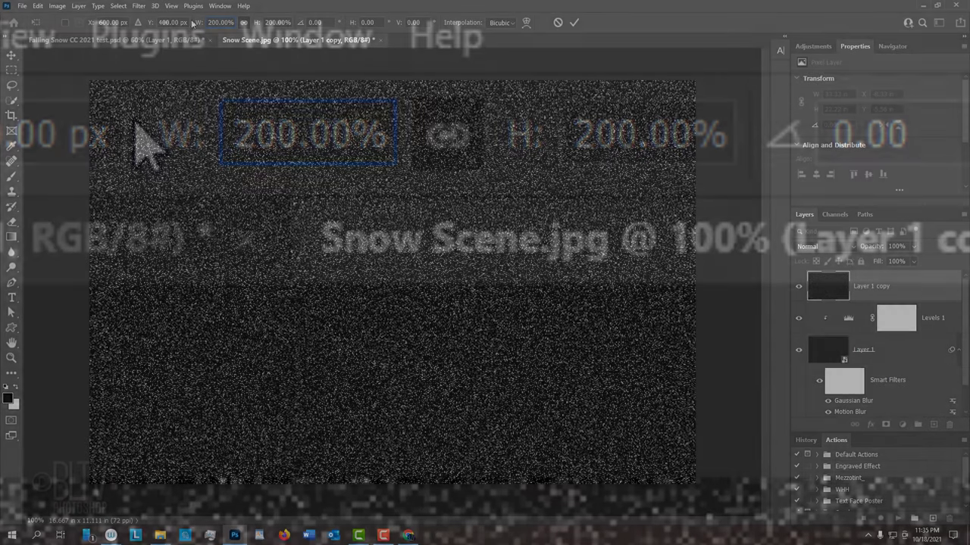
key("Return")
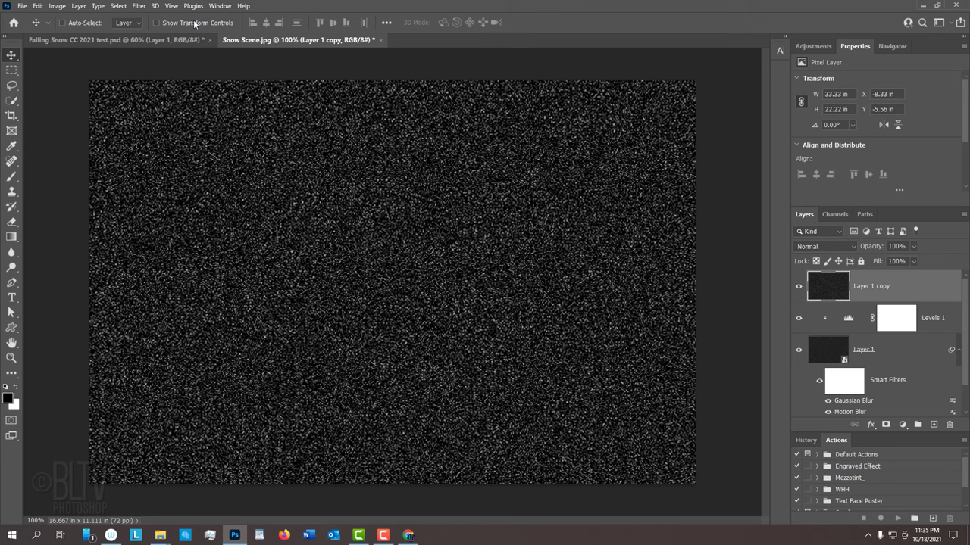
Step: Crop the enlarged layer to the canvas using Select All and Image > Crop, then deselect
key("ctrl+a")
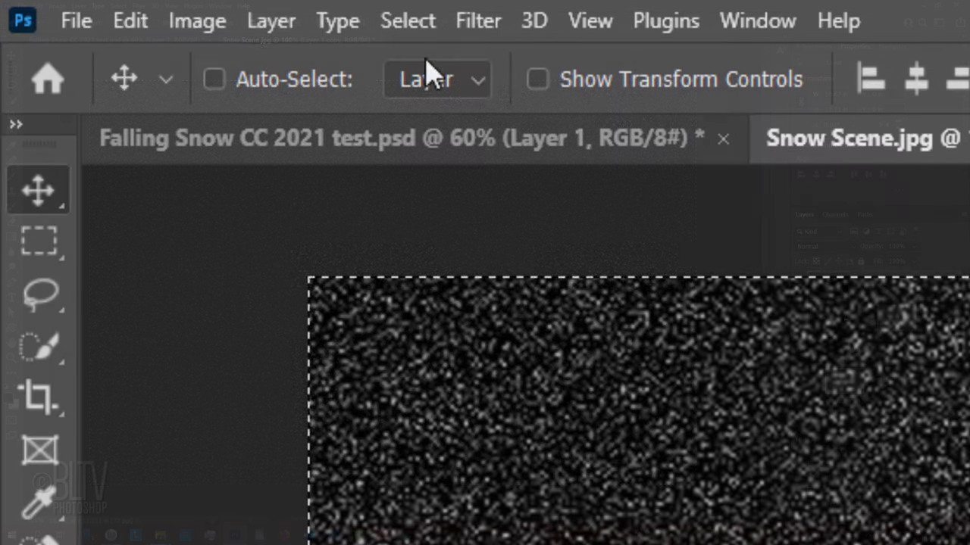
left_click(58, 7)
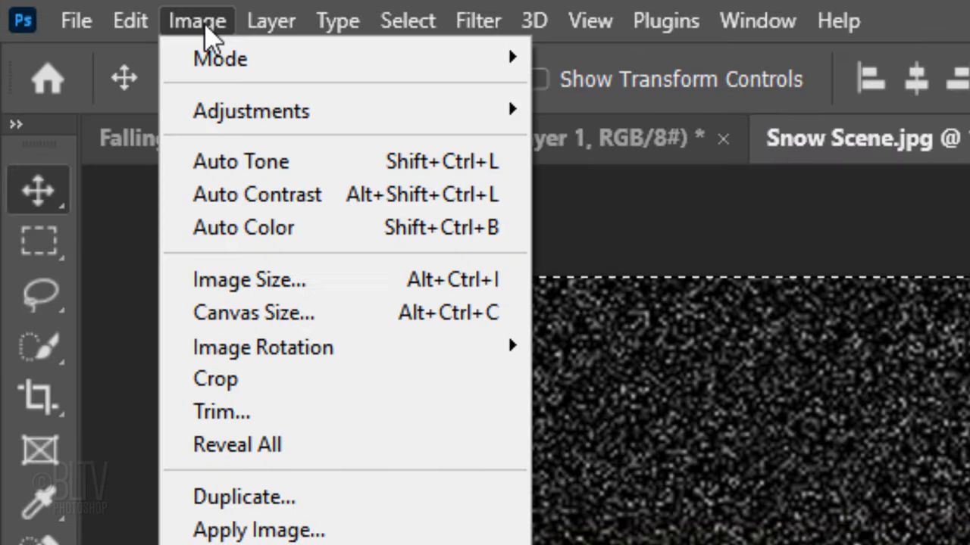
left_click(223, 383)
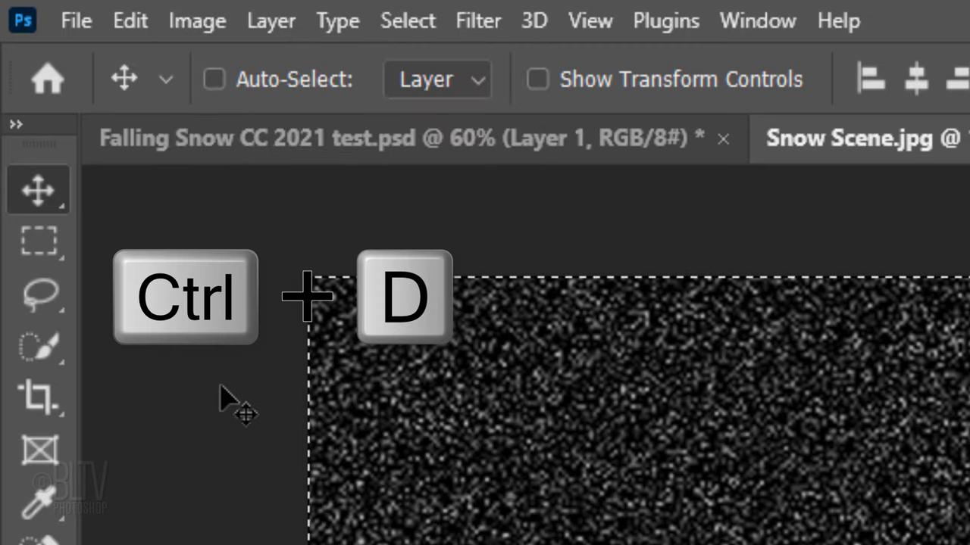
key("ctrl+d")
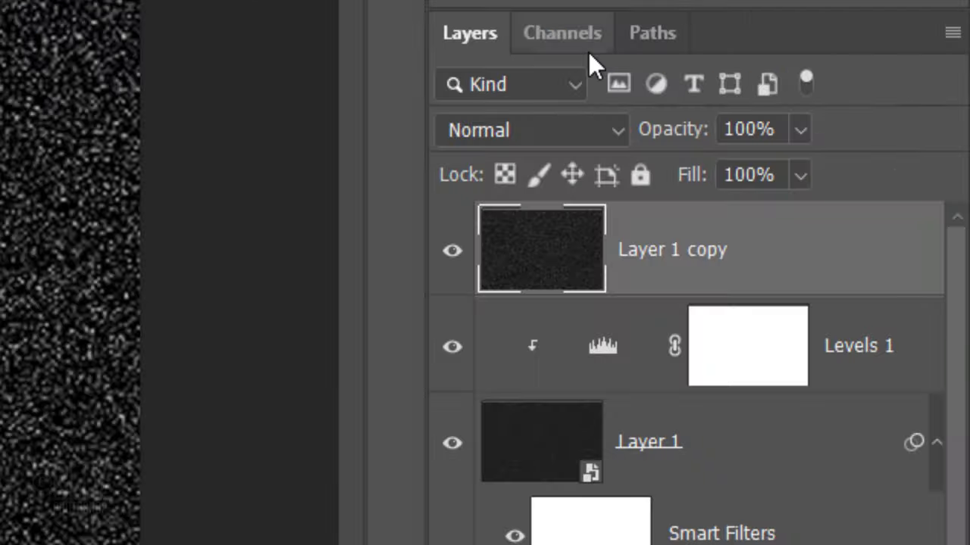
Step: Convert Layer 1 copy into a Smart Object set to Screen blending
left_click(952, 34)
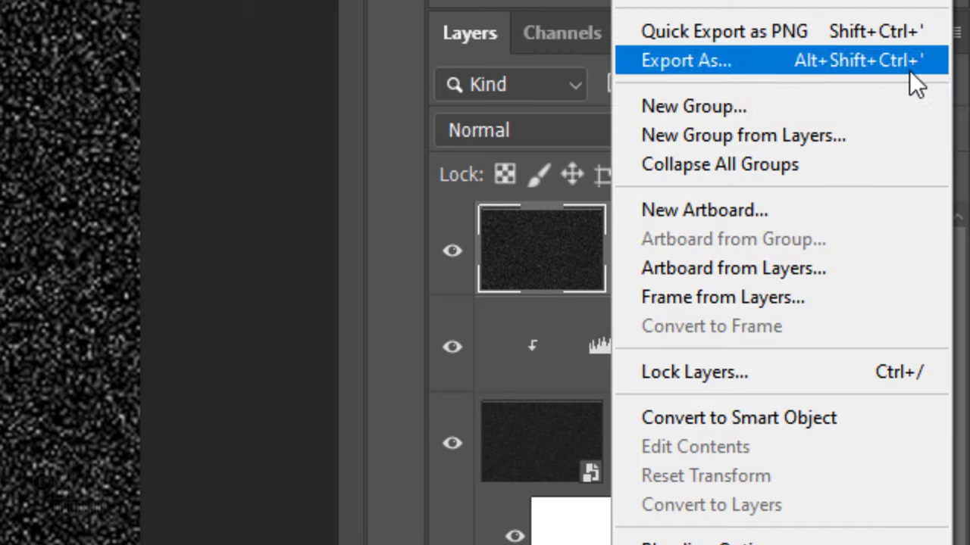
left_click(715, 419)
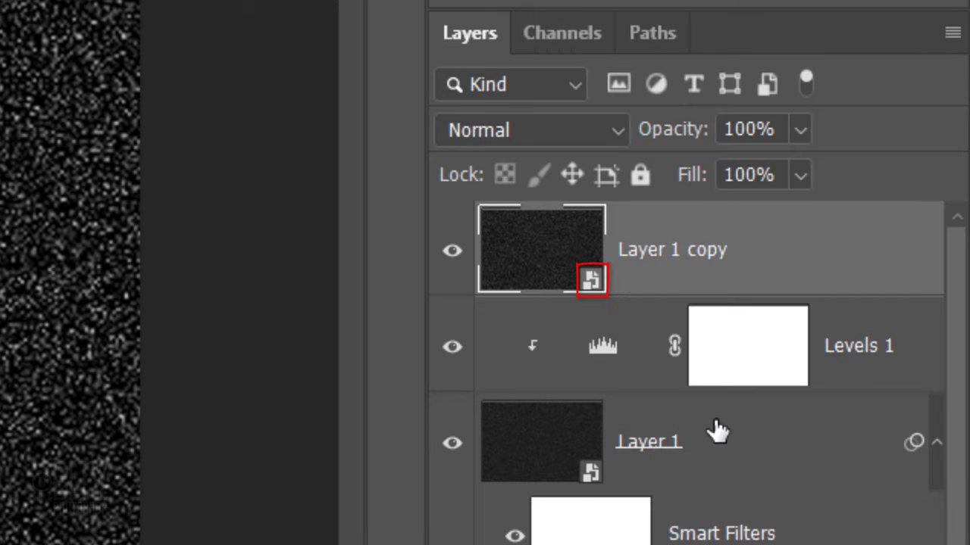
left_click(500, 133)
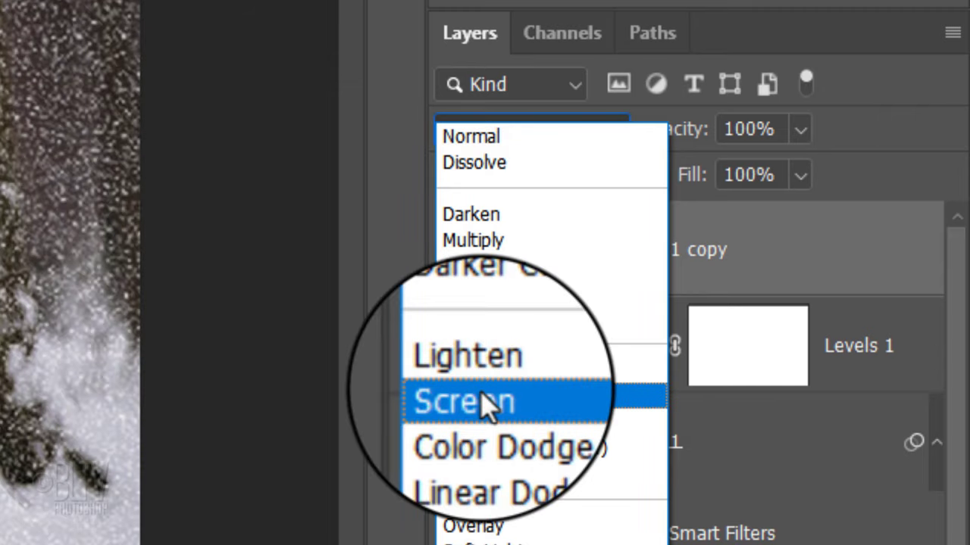
left_click(485, 405)
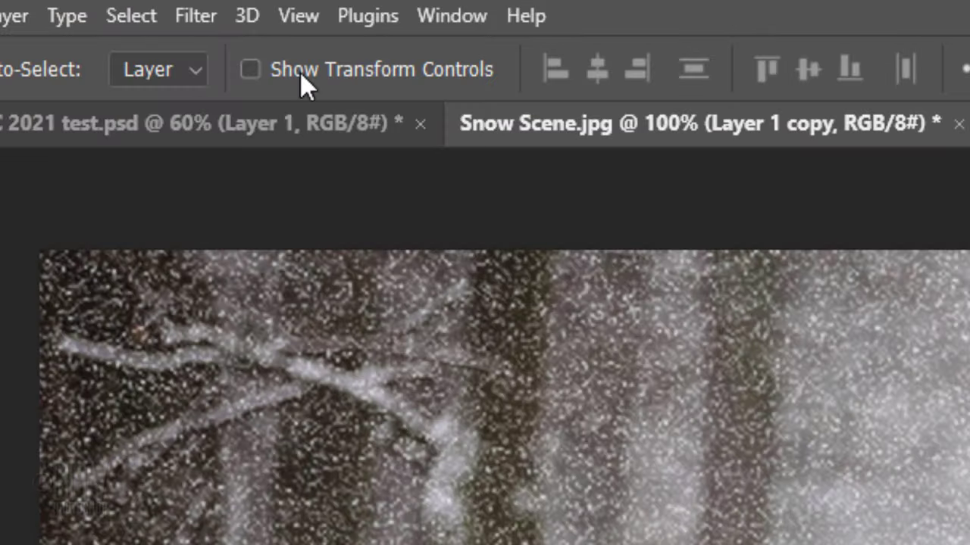
Step: Apply Crystallize with cell size 6 to Layer 1 copy
left_click(196, 15)
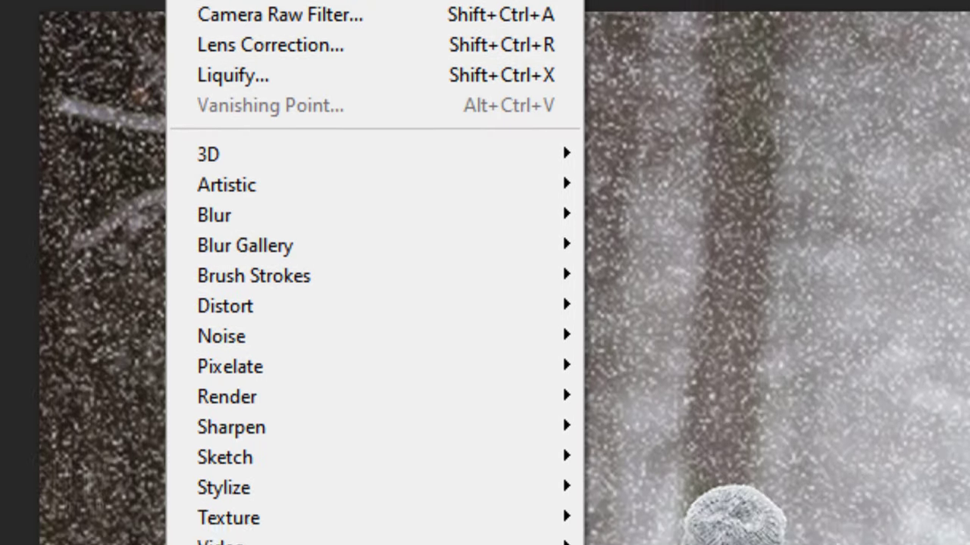
mouse_move(230, 353)
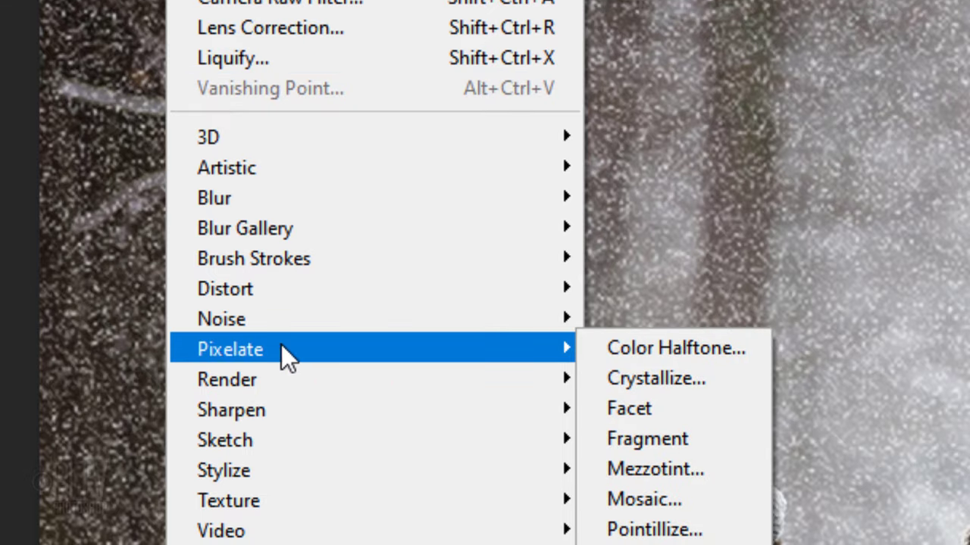
left_click(648, 372)
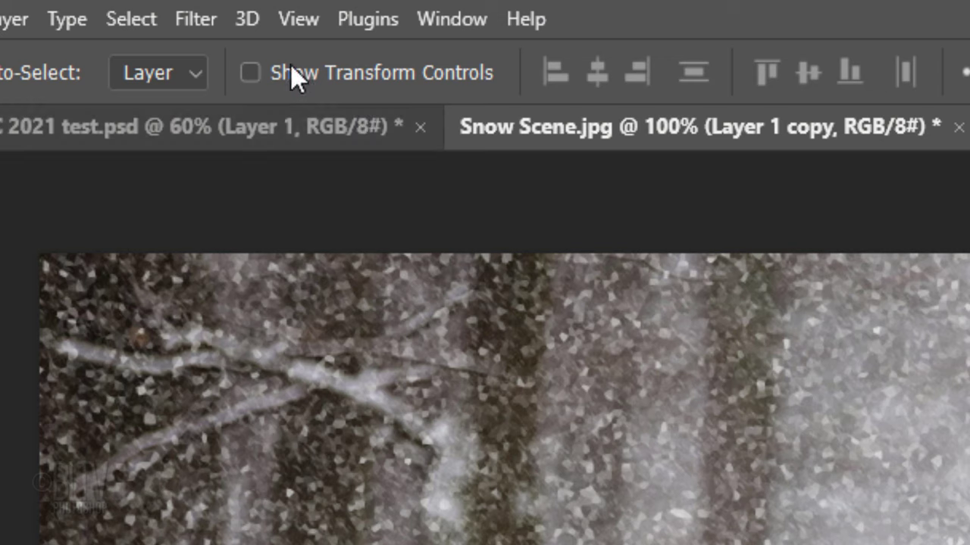
Step: Add a Motion Blur to Layer 1 copy with angle -60 and distance 10 pixels
left_click(196, 19)
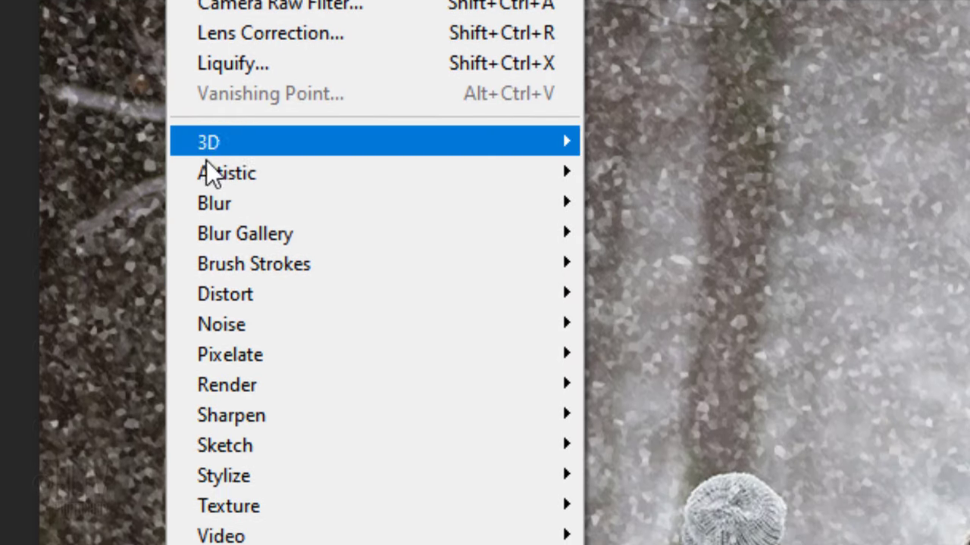
mouse_move(217, 202)
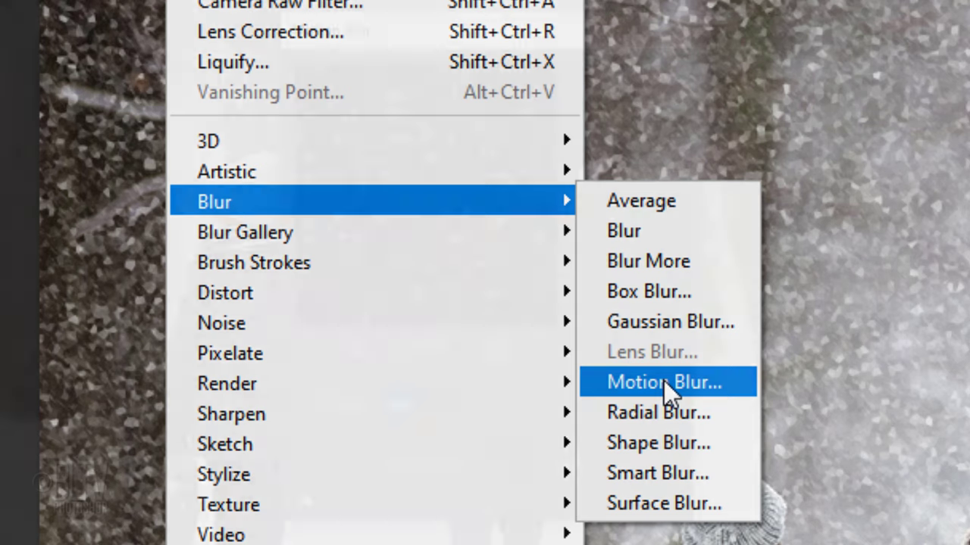
left_click(663, 381)
left_click(509, 457)
left_click_drag(508, 457, 470, 454)
type("10")
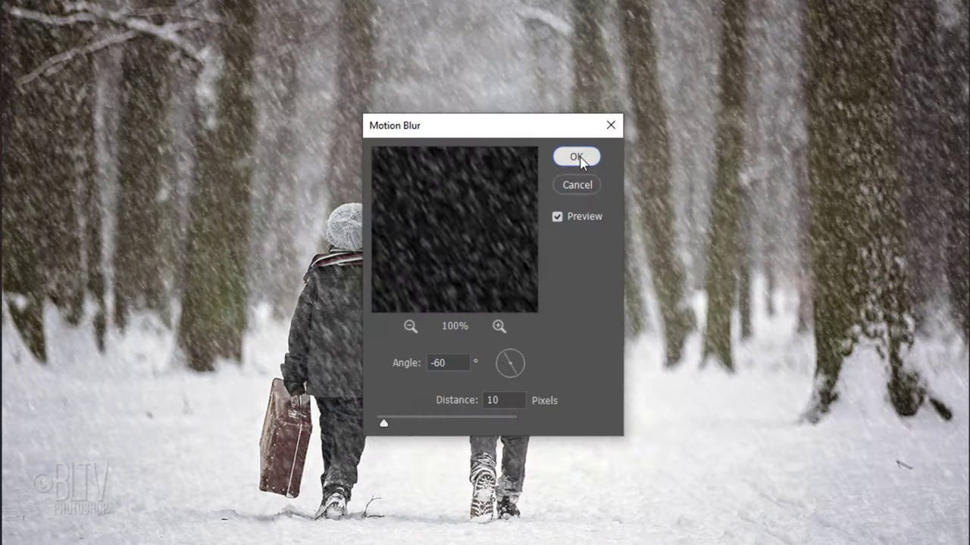
left_click(620, 79)
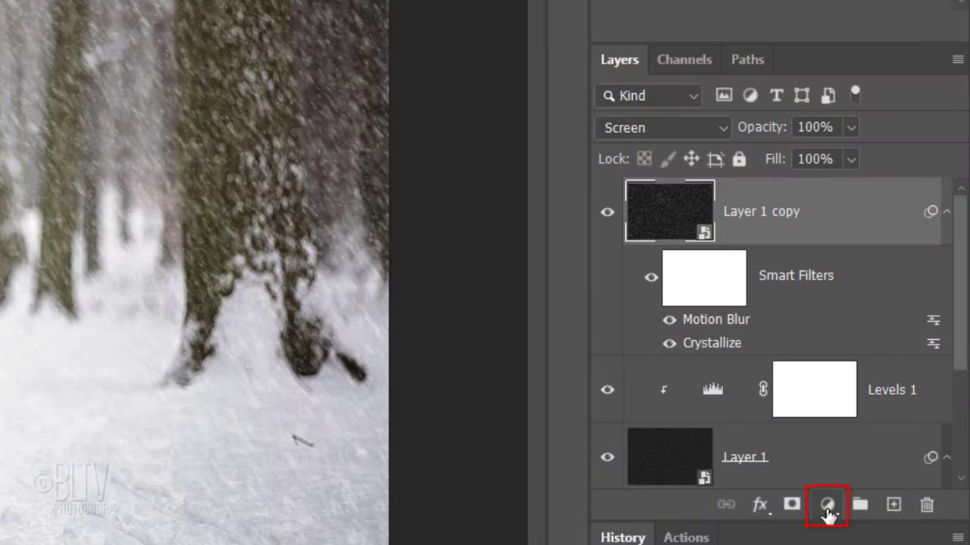
Step: Add Levels 2 clipped to Layer 1 copy, with input sliders at 32 and 190
left_click(828, 512)
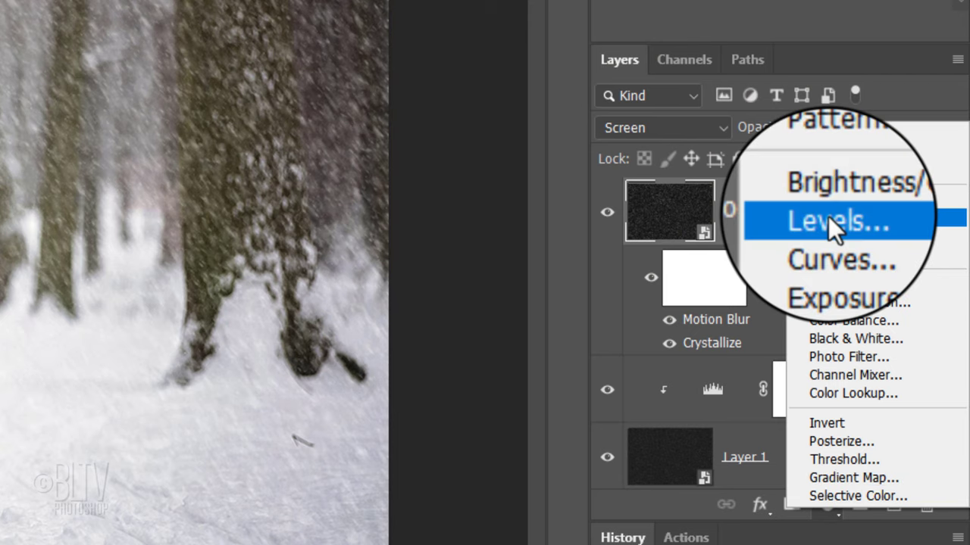
left_click(828, 216)
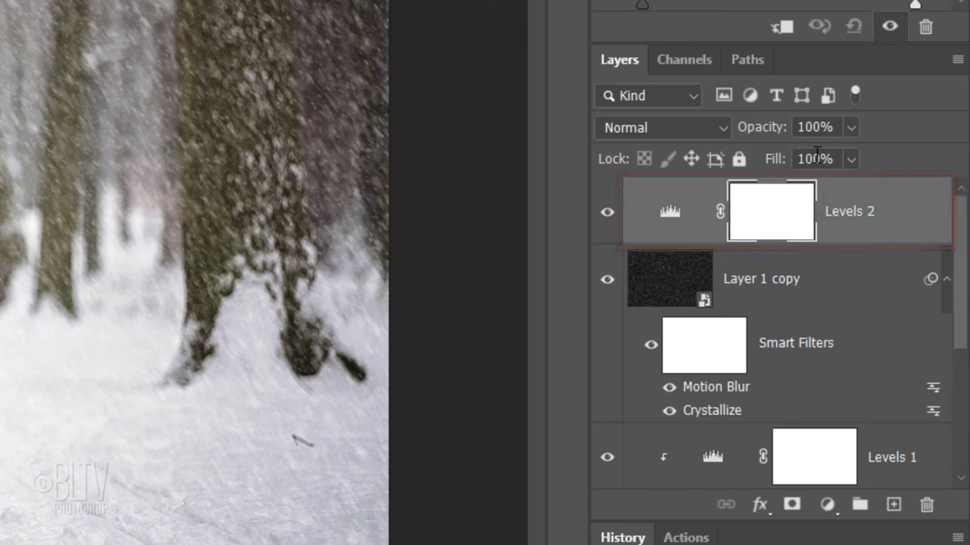
left_click(783, 28)
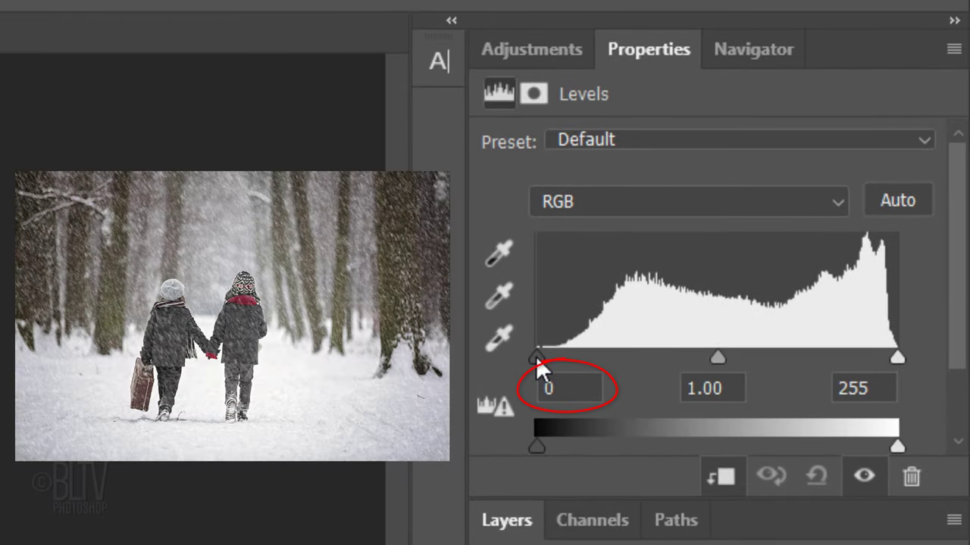
left_click_drag(536, 356, 581, 356)
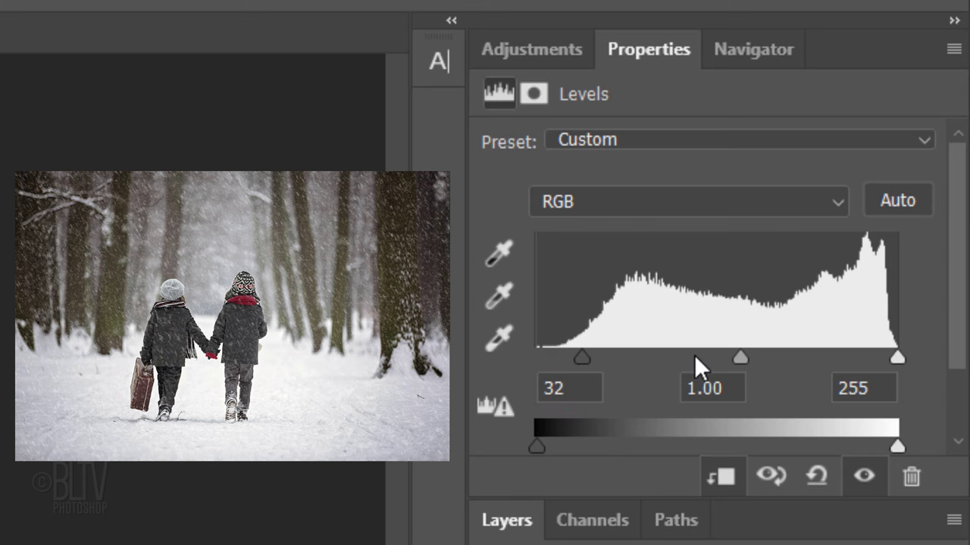
left_click_drag(896, 356, 802, 355)
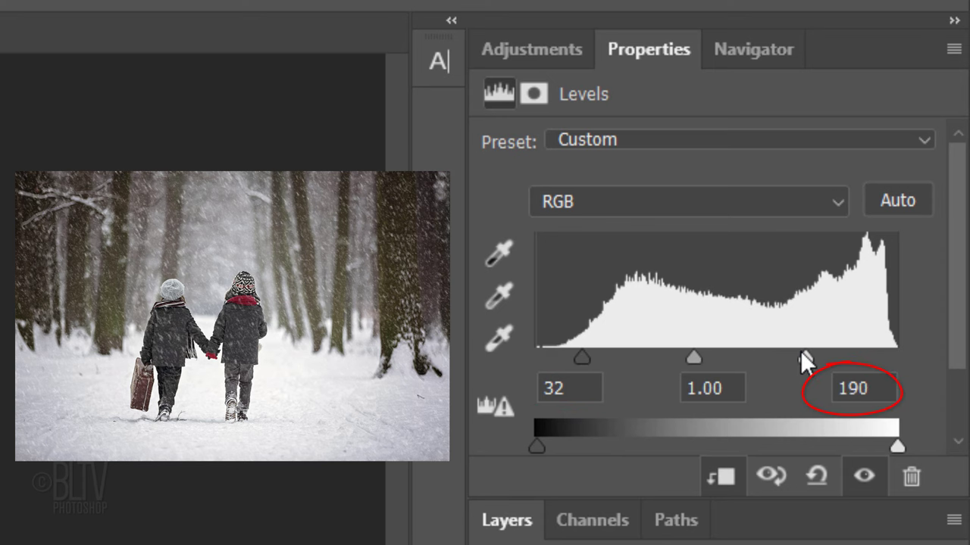